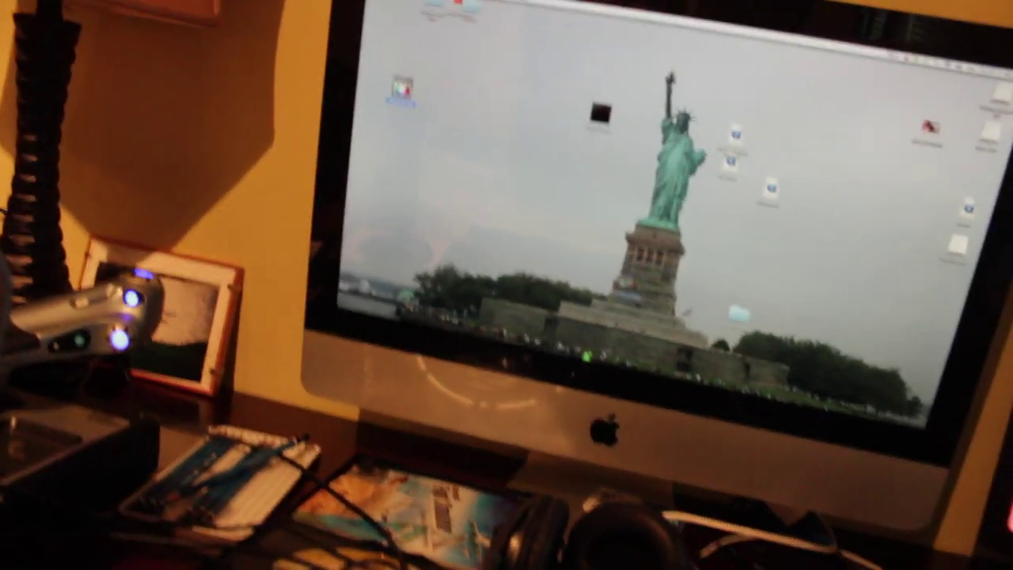
drag(378, 163, 605, 333)
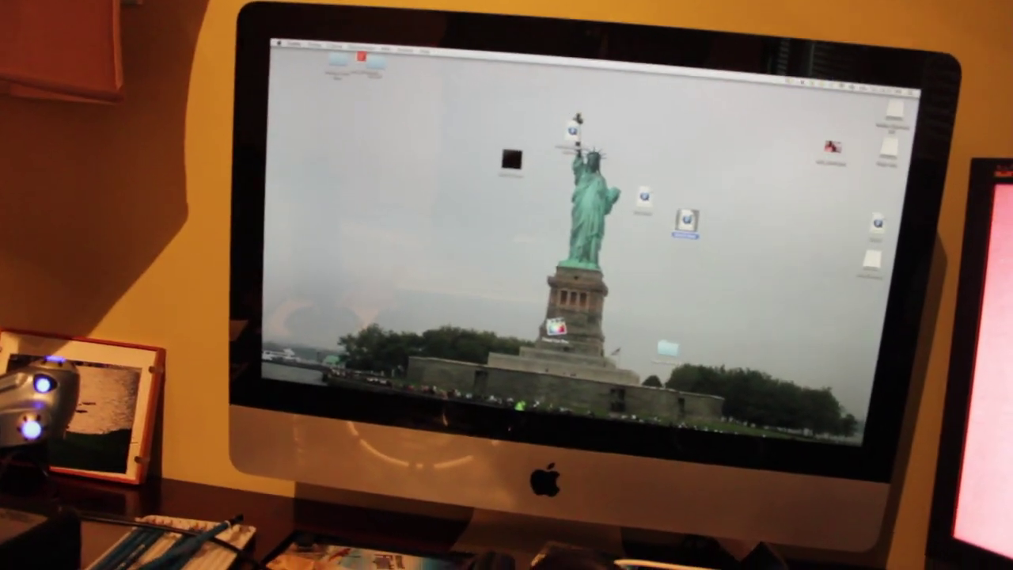
double_click(695, 228)
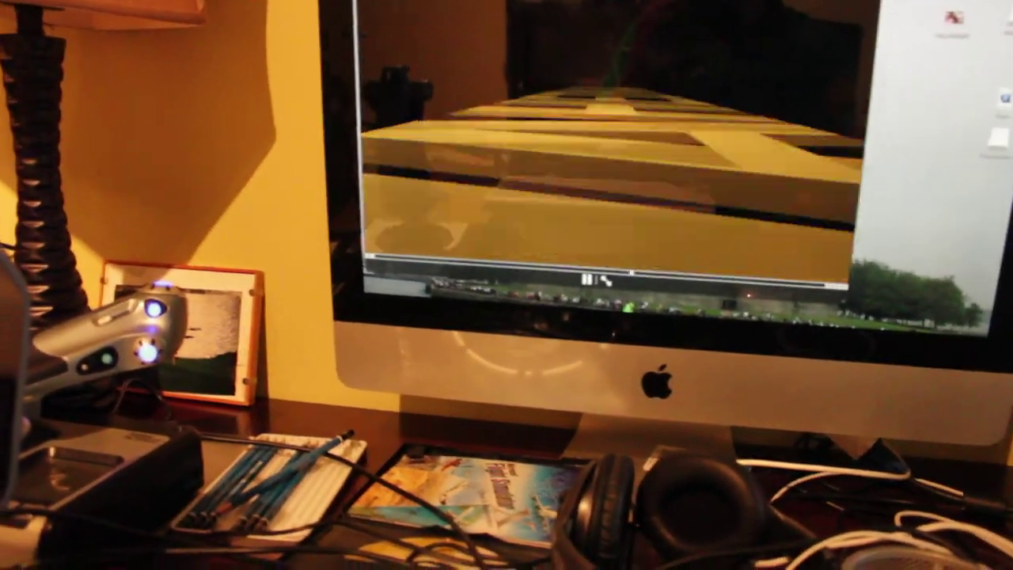
key(super+q)
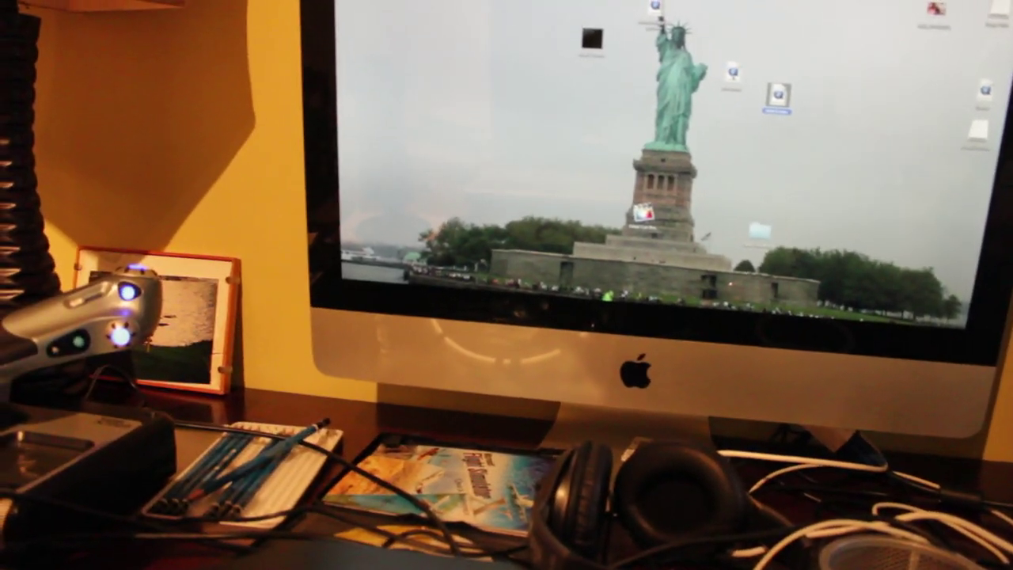
key(Return)
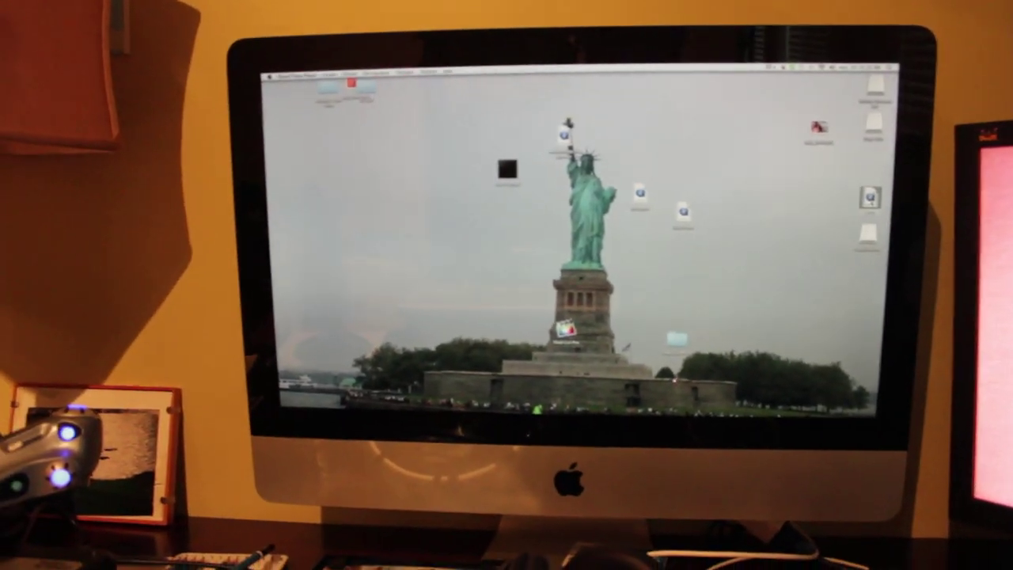
double_click(558, 142)
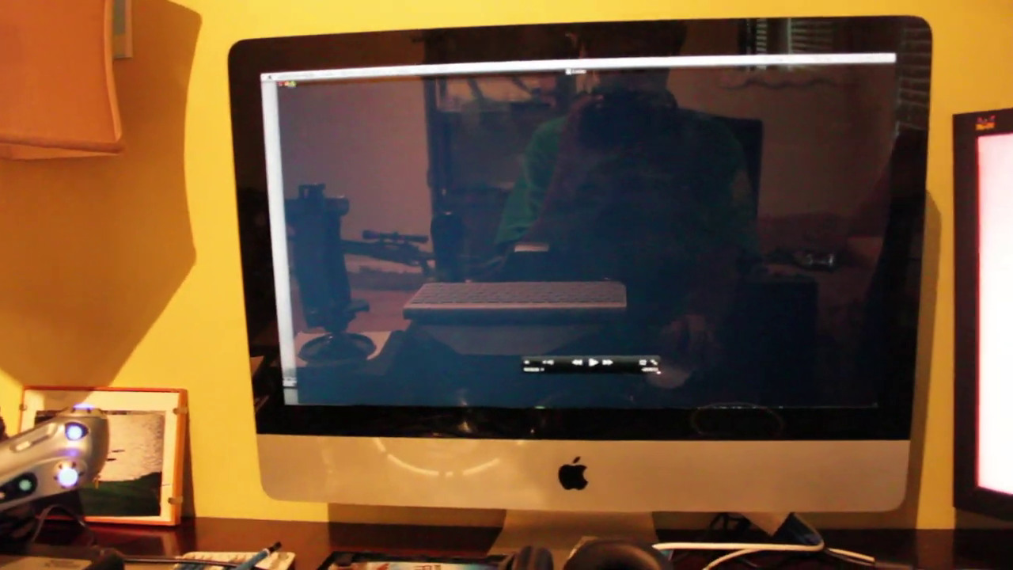
key(super+w)
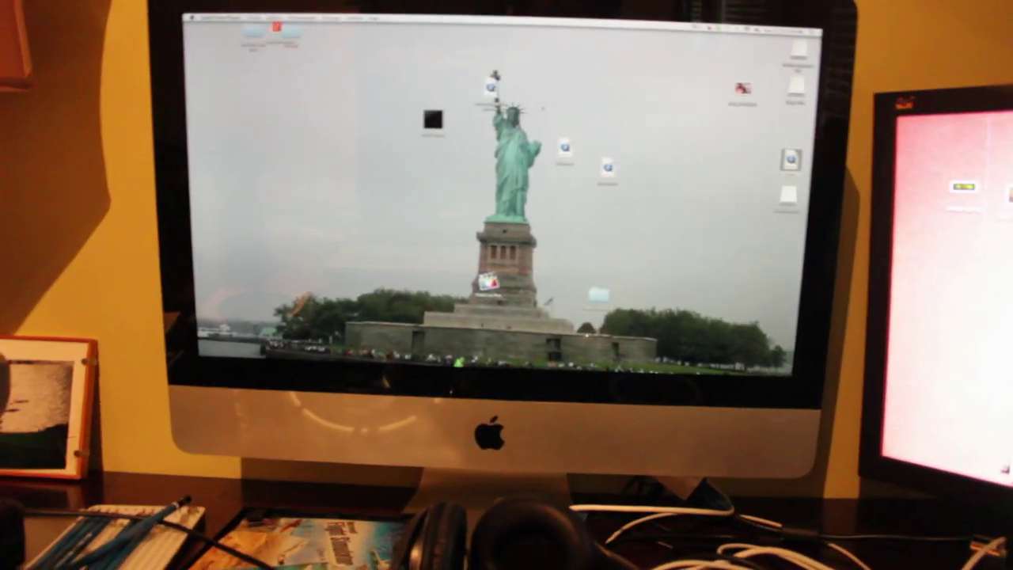